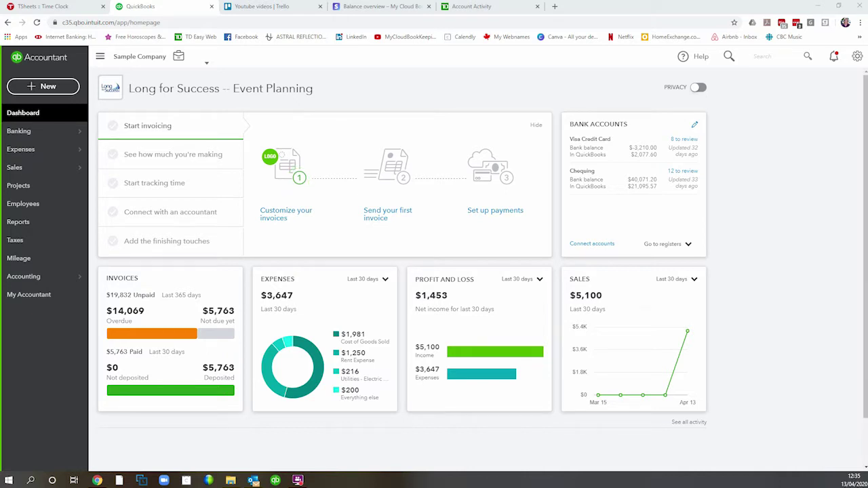
# Step: Start a new sales receipt for the customer with payment method Cheque
pyautogui.click(50, 88)
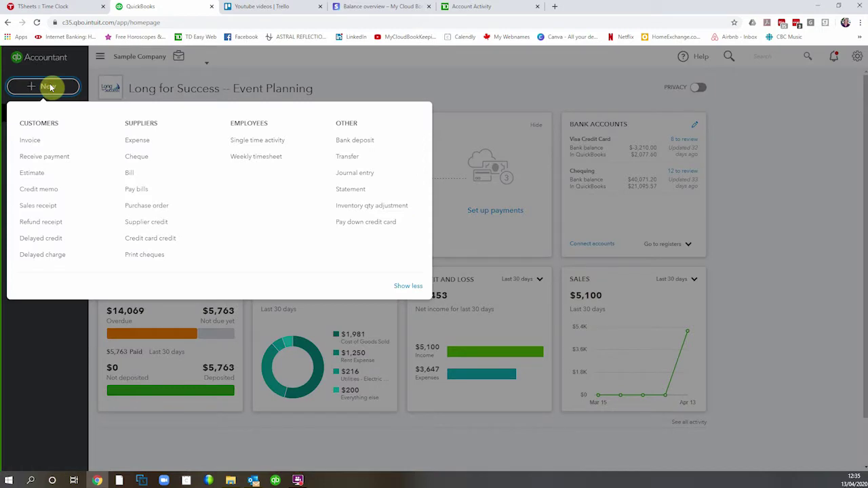
pyautogui.click(36, 206)
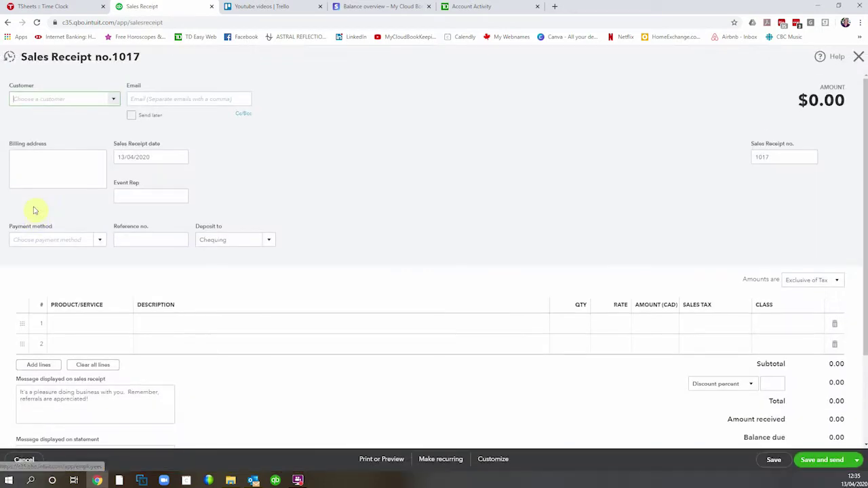
pyautogui.click(113, 101)
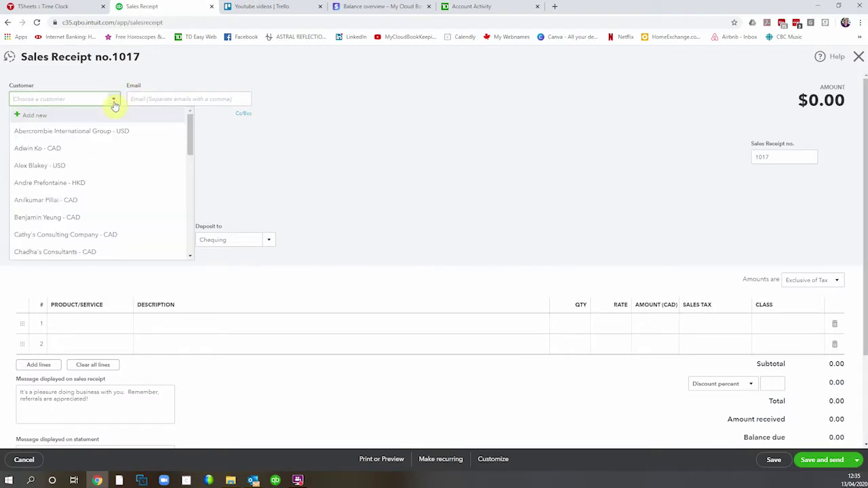
pyautogui.click(89, 221)
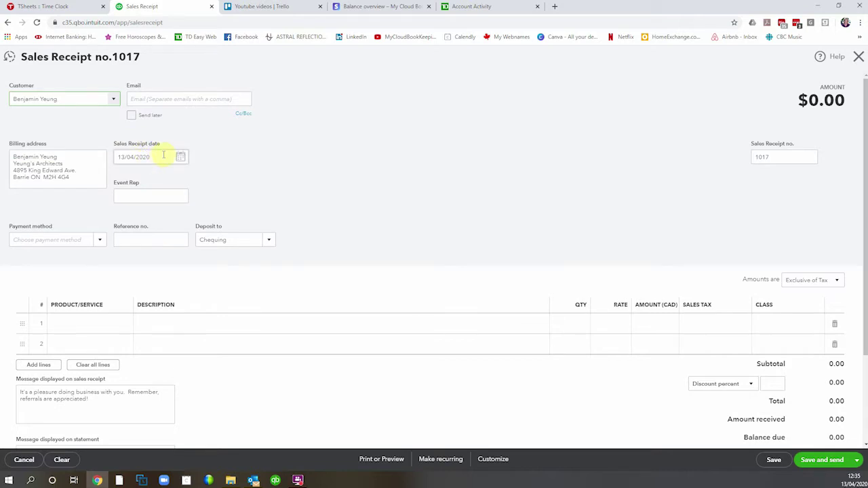
pyautogui.click(100, 242)
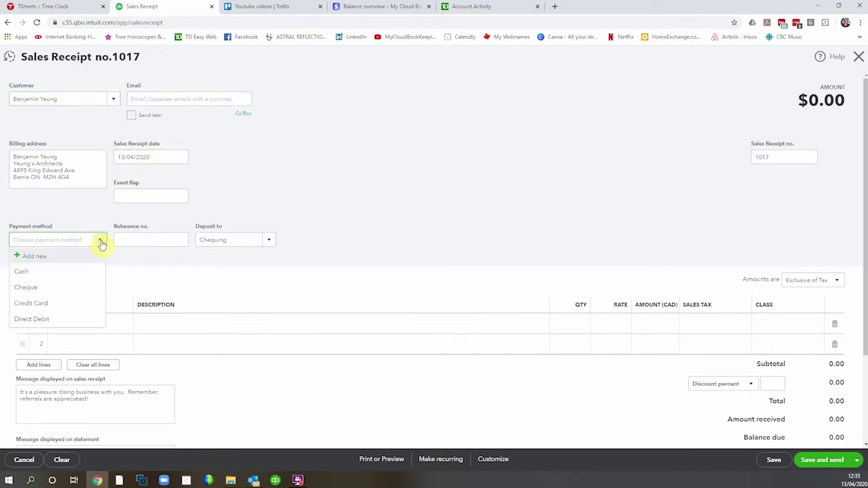
pyautogui.click(58, 287)
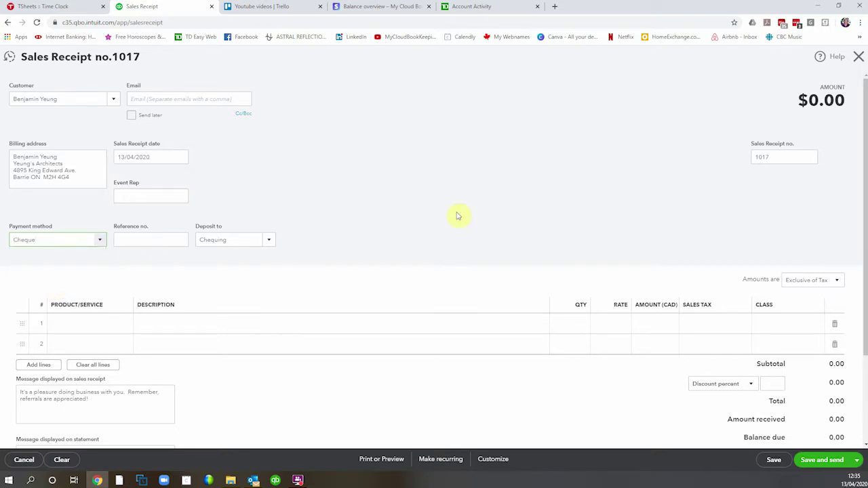
# Step: Add a Zero-rated Entertainment line of 480.00 and save and close receipt 1017
pyautogui.click(95, 323)
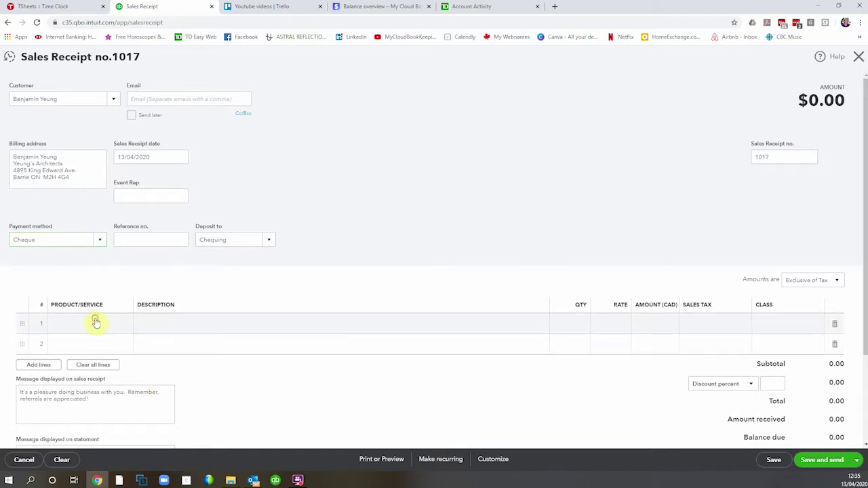
pyautogui.click(129, 323)
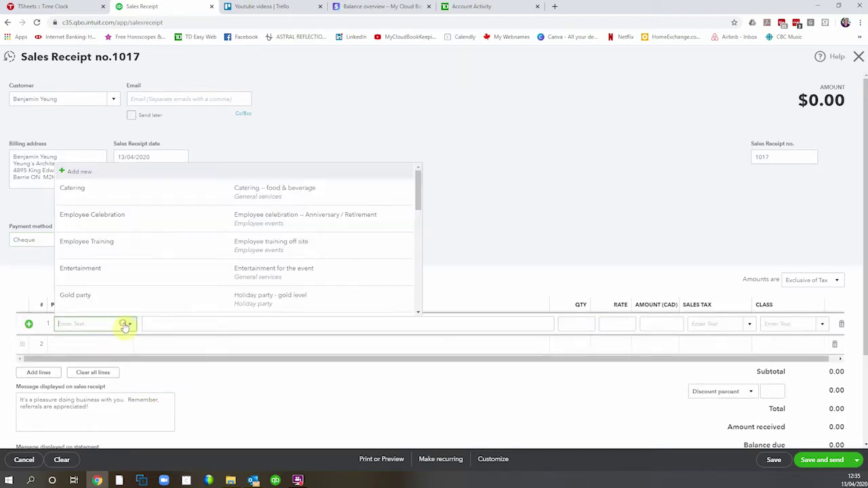
pyautogui.click(131, 272)
pyautogui.click(669, 324)
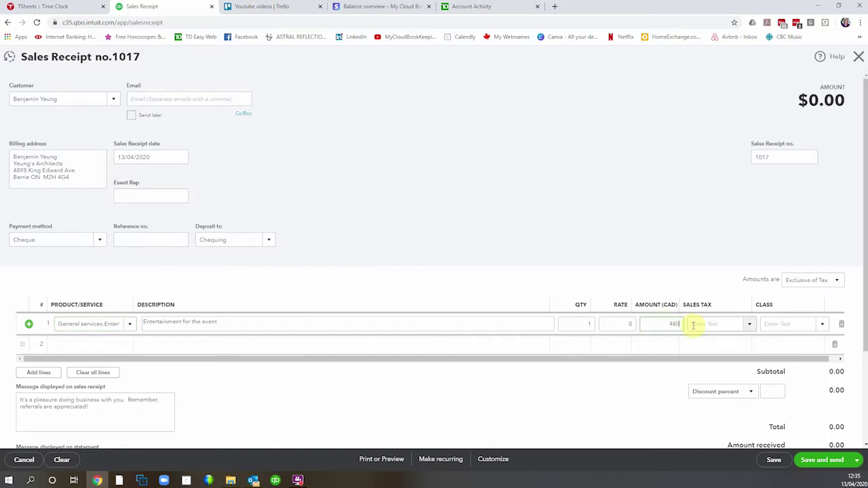
pyautogui.click(693, 324)
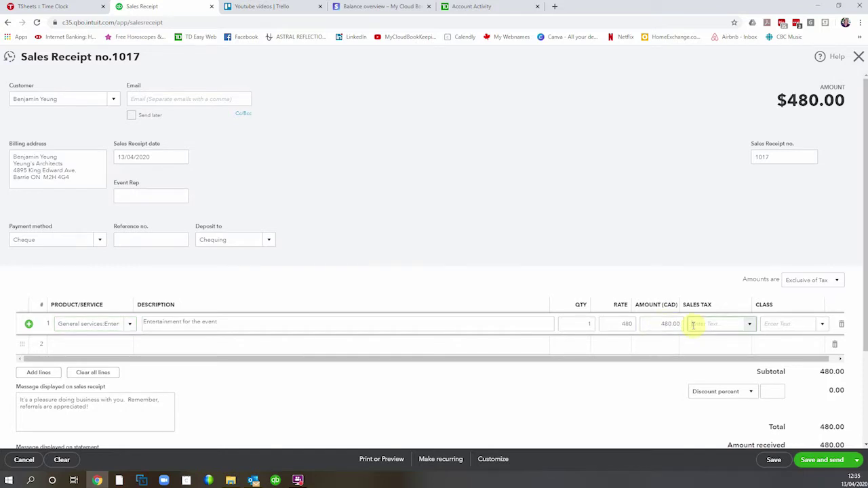
pyautogui.click(749, 324)
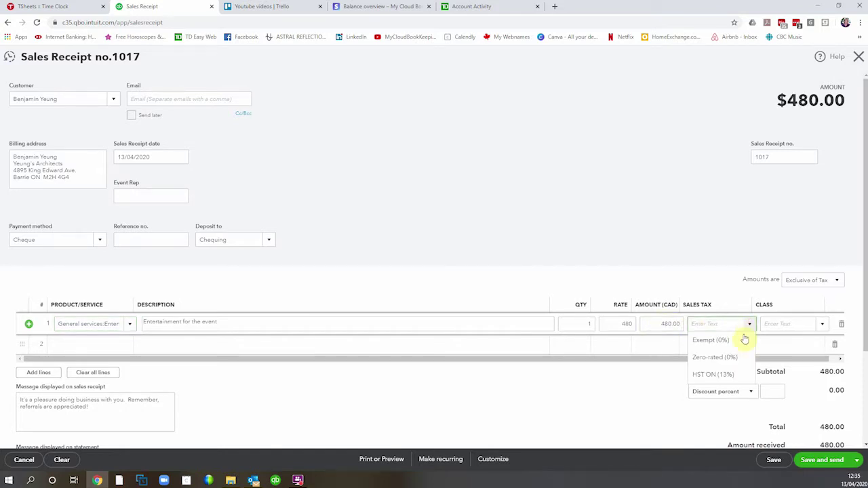
pyautogui.click(710, 357)
pyautogui.click(856, 460)
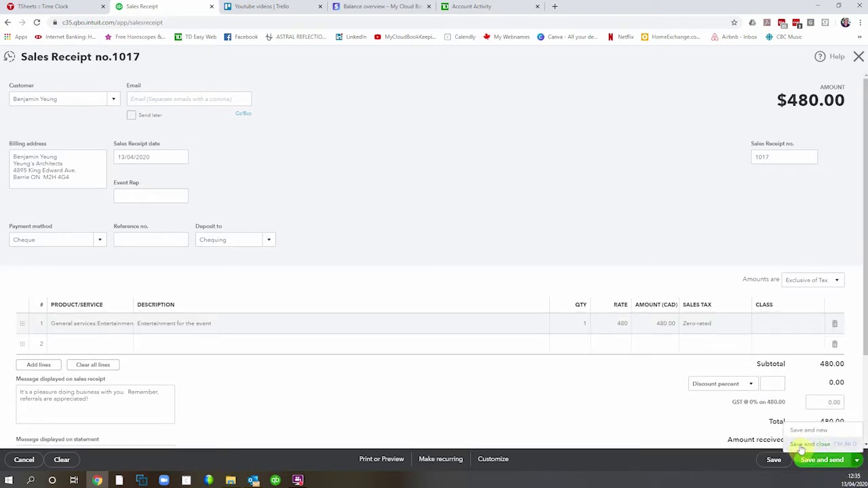
pyautogui.click(808, 444)
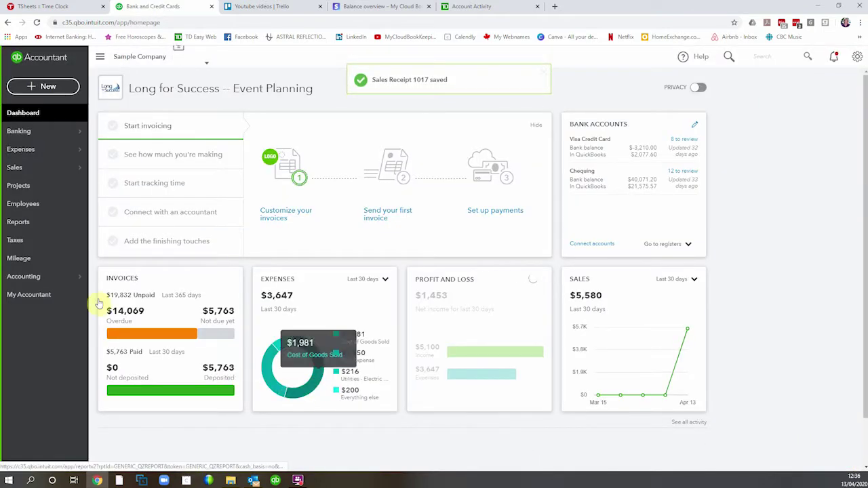
# Step: Start a new invoice for the customer
pyautogui.moveTo(71, 278)
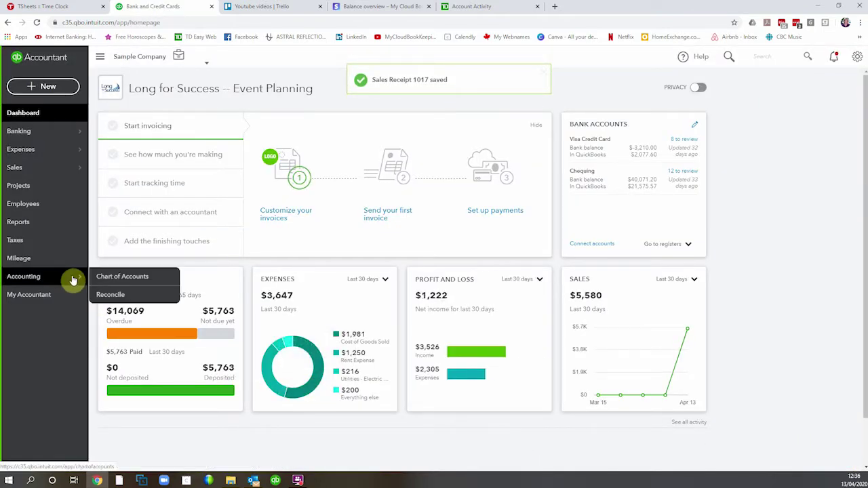
pyautogui.click(46, 87)
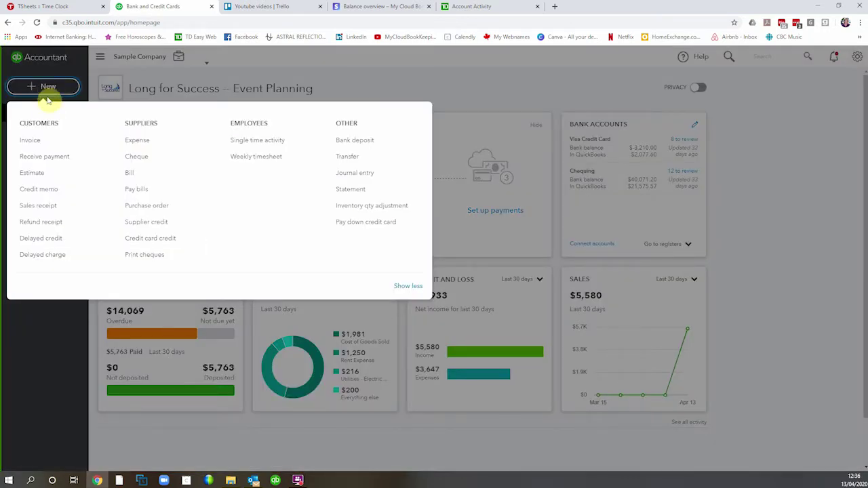
pyautogui.click(34, 142)
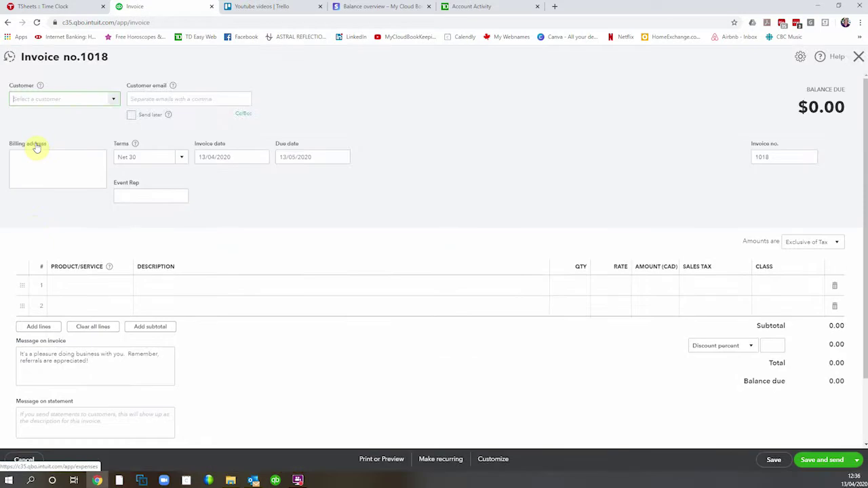
pyautogui.click(116, 99)
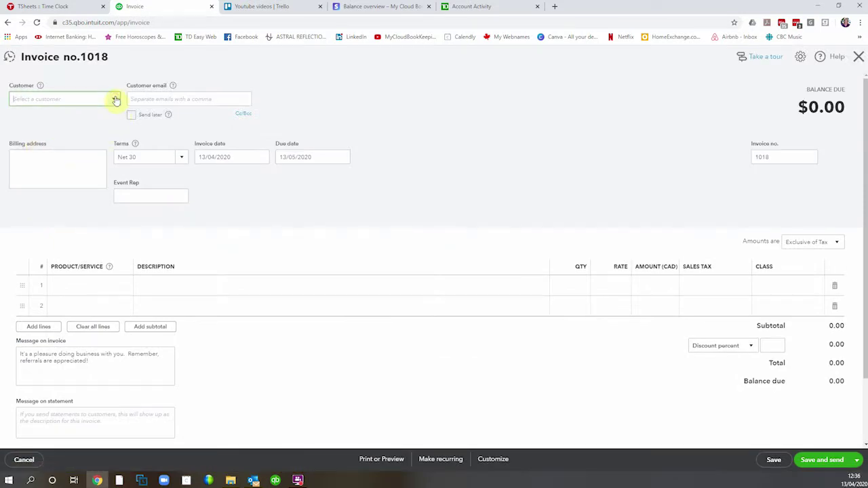
pyautogui.scroll(-1, 97, 197)
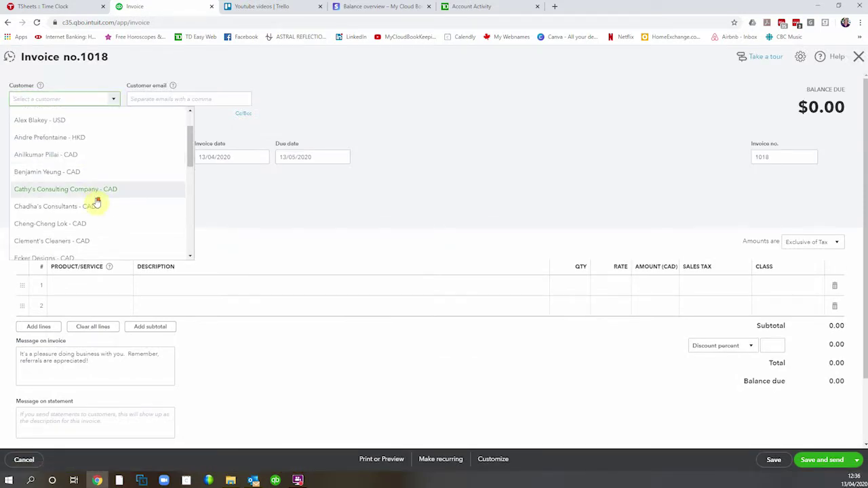
pyautogui.click(91, 225)
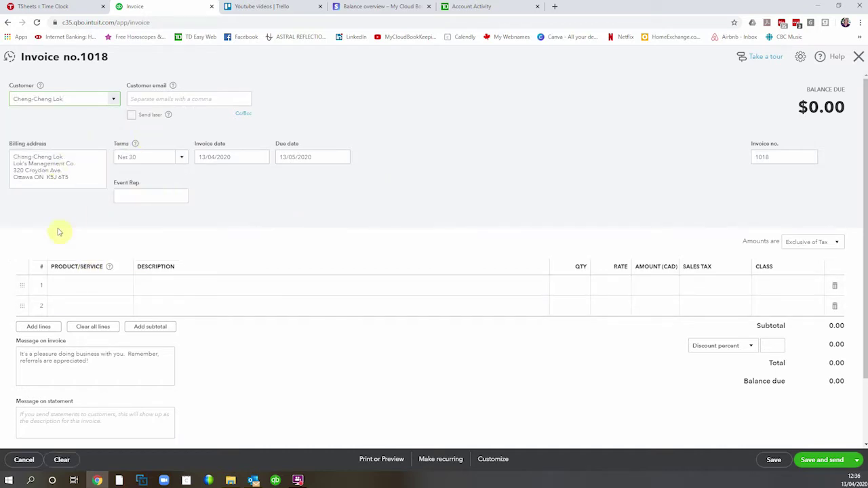
# Step: Add a Platinum party line at a rate of 1,800, marked tax Exempt
pyautogui.click(88, 288)
pyautogui.click(129, 285)
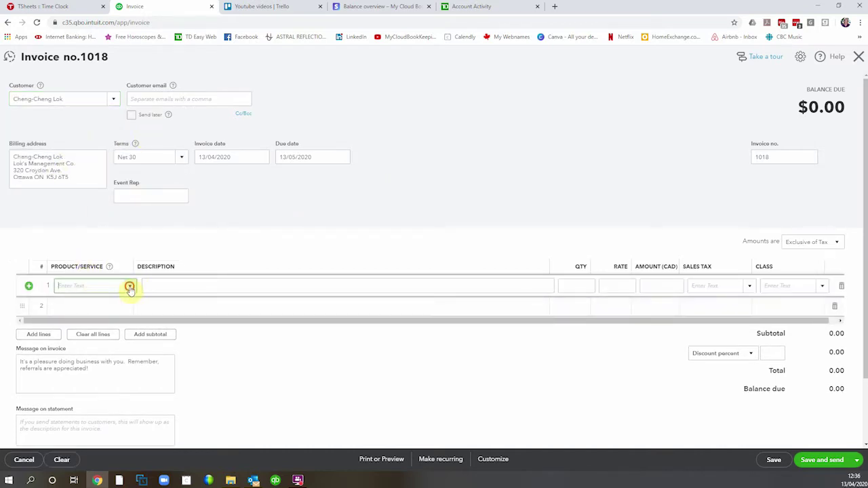
pyautogui.scroll(-3, 113, 407)
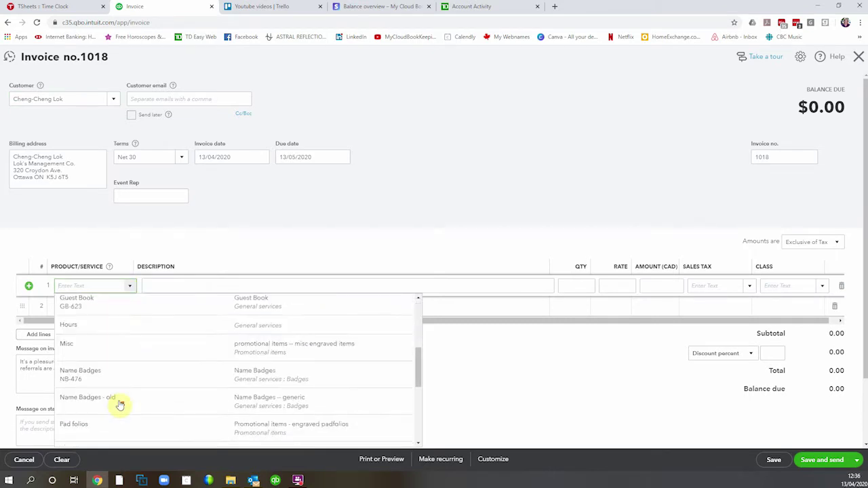
pyautogui.scroll(-3, 107, 416)
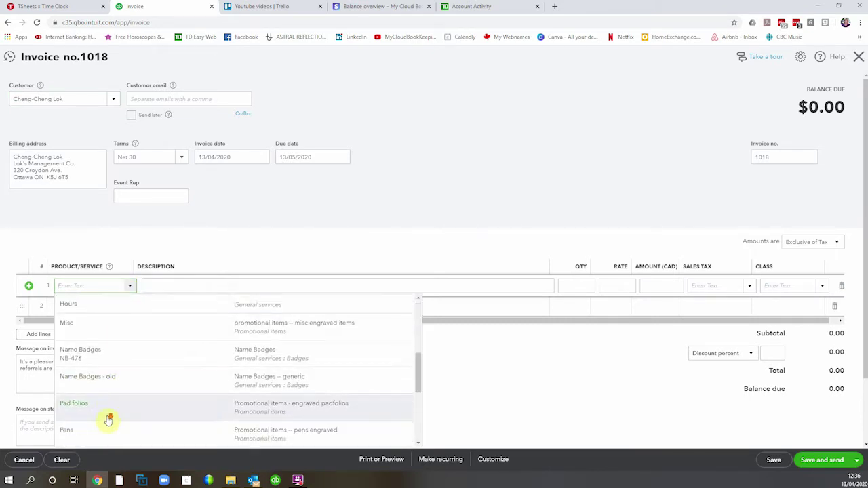
pyautogui.click(105, 391)
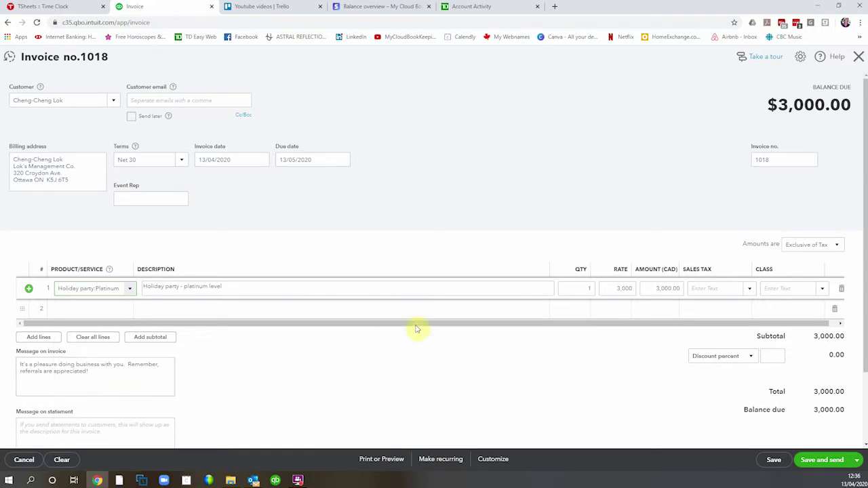
pyautogui.click(620, 288)
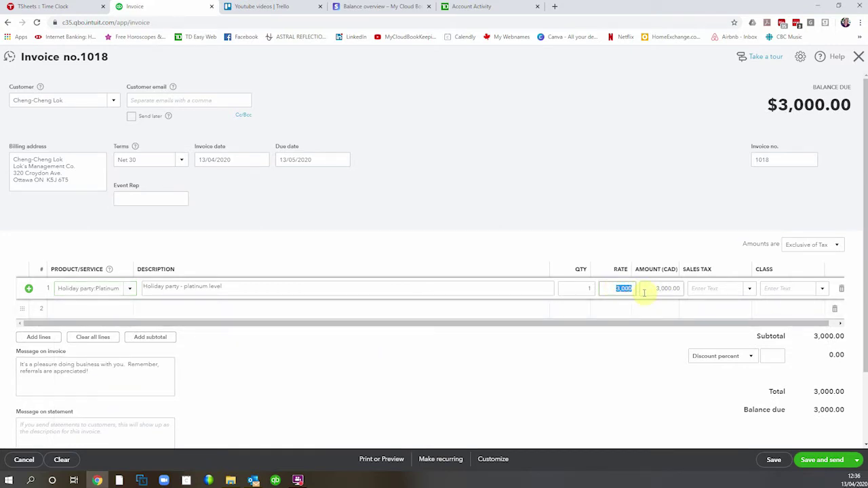
pyautogui.write('1')
pyautogui.press('Tab')
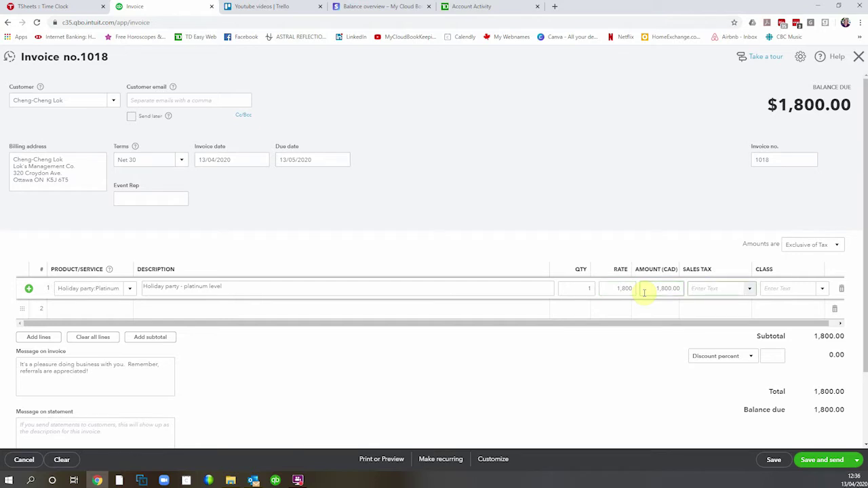
pyautogui.click(705, 288)
pyautogui.click(717, 305)
# Step: Save invoice 1018 using the Save and new option
pyautogui.click(820, 461)
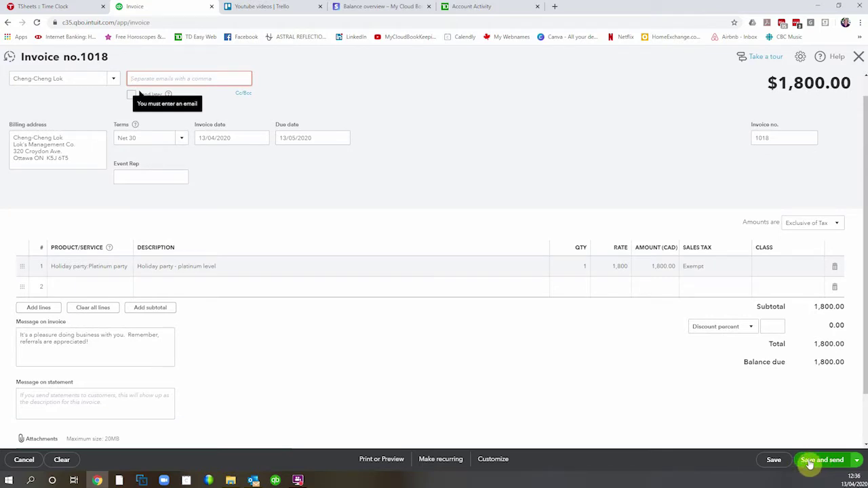
pyautogui.click(856, 460)
pyautogui.click(789, 430)
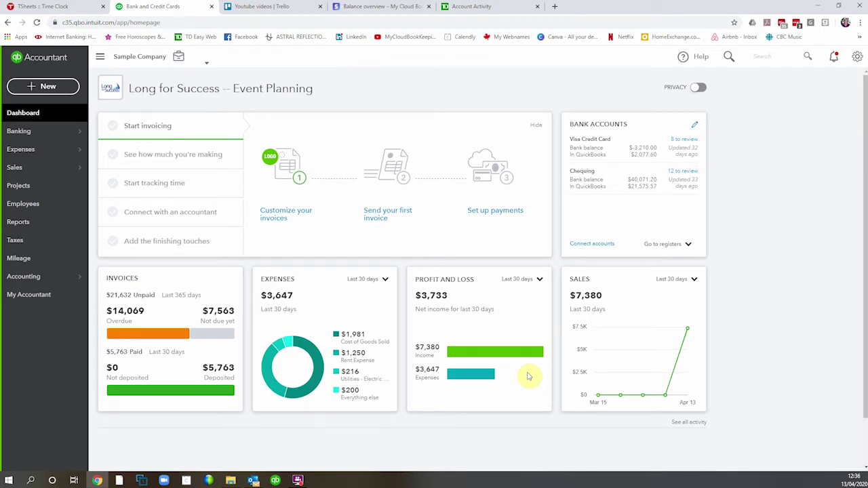
# Step: In Banking, match the $480 and $1,800 ATM deposits to their suggested transactions
pyautogui.moveTo(38, 136)
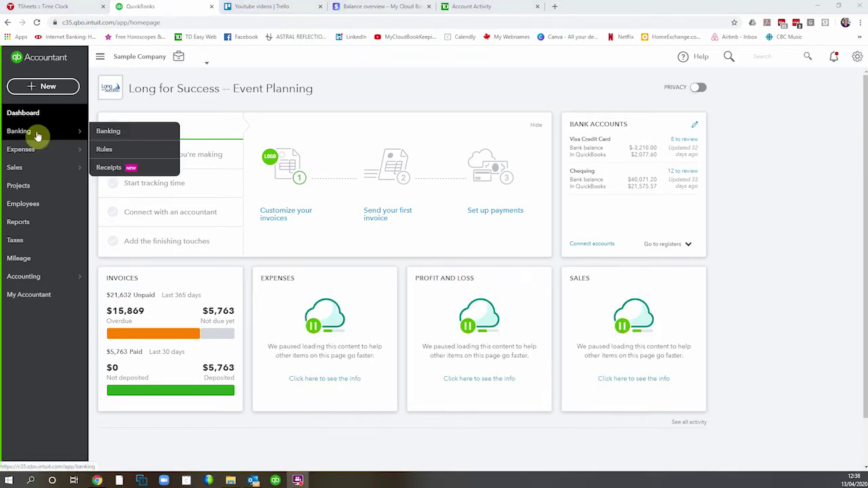
pyautogui.click(37, 135)
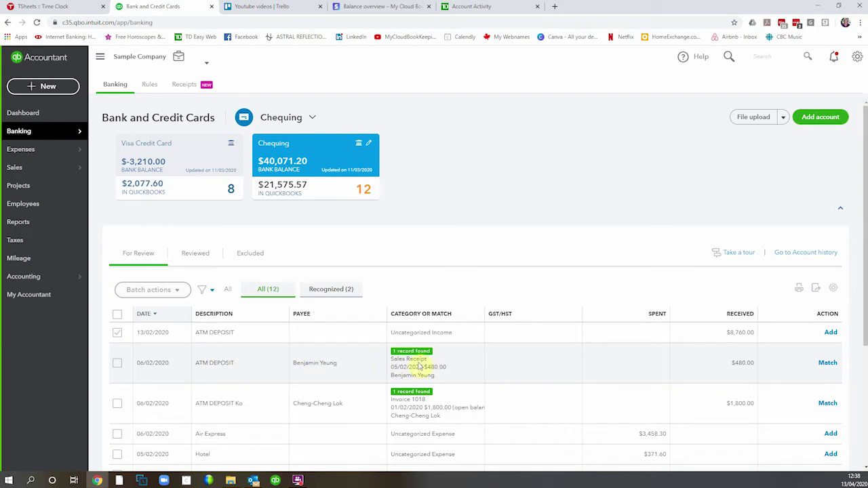
pyautogui.click(827, 362)
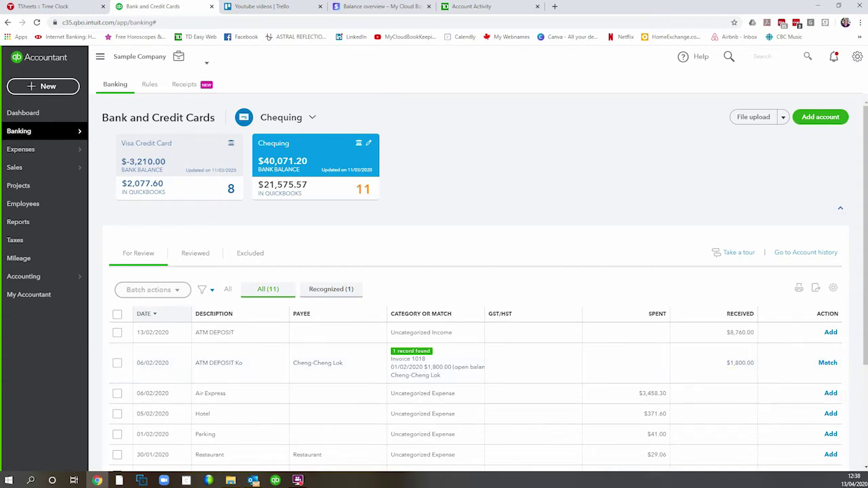
pyautogui.click(828, 365)
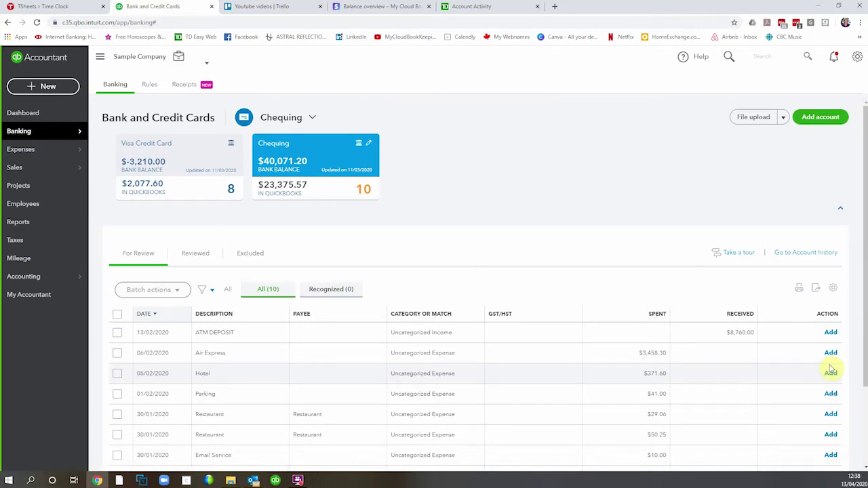
# Step: Undo the $1,800 deposit's match on the Reviewed tab and return to For Review
pyautogui.click(185, 254)
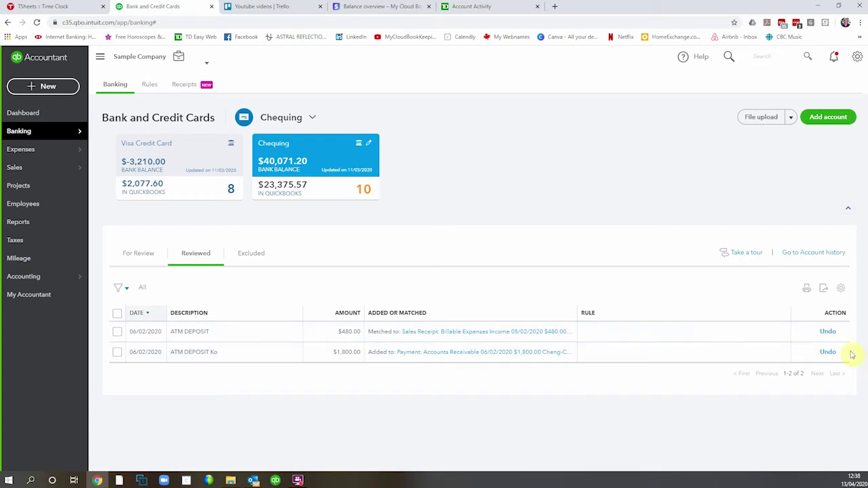
pyautogui.click(829, 353)
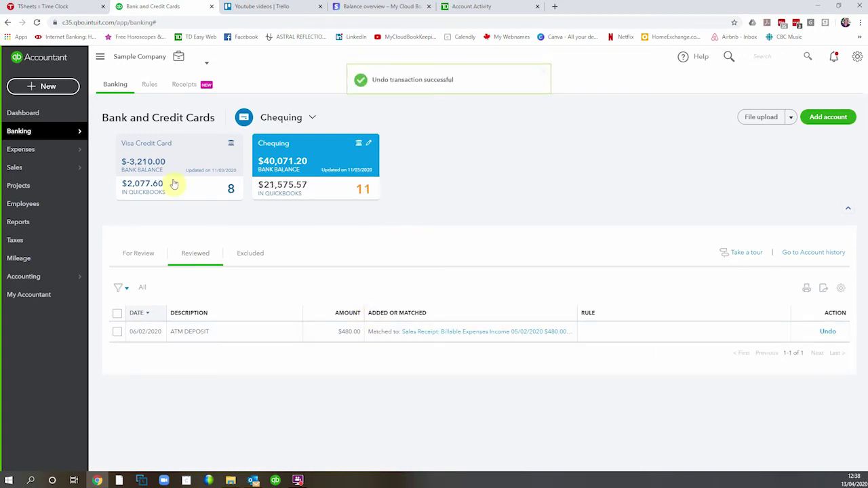
pyautogui.click(139, 258)
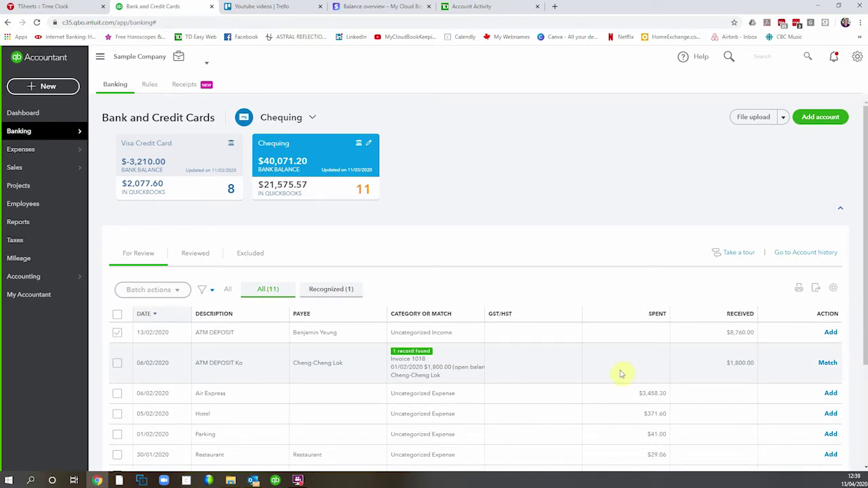
pyautogui.click(55, 87)
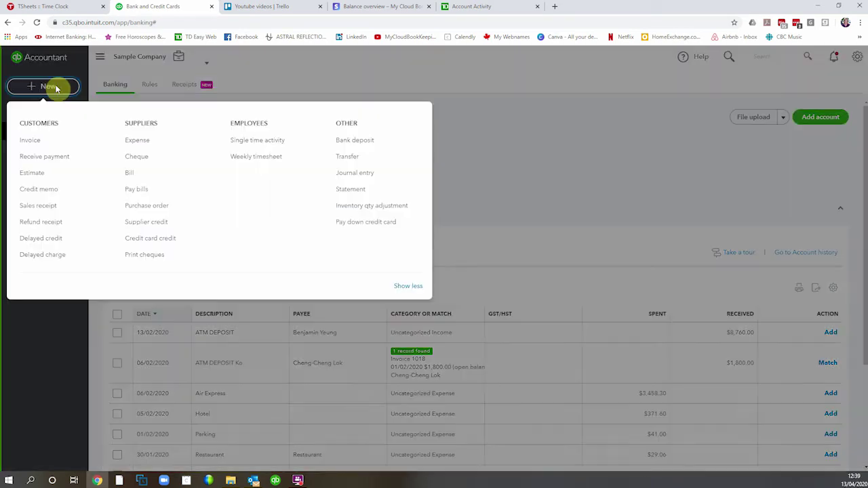
# Step: Start a received payment from the customer dated 05/02/2020
pyautogui.click(48, 156)
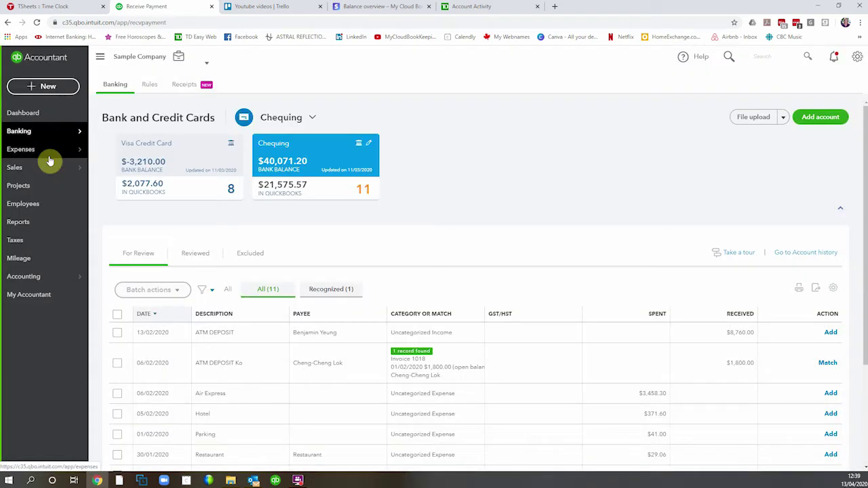
pyautogui.write('chen')
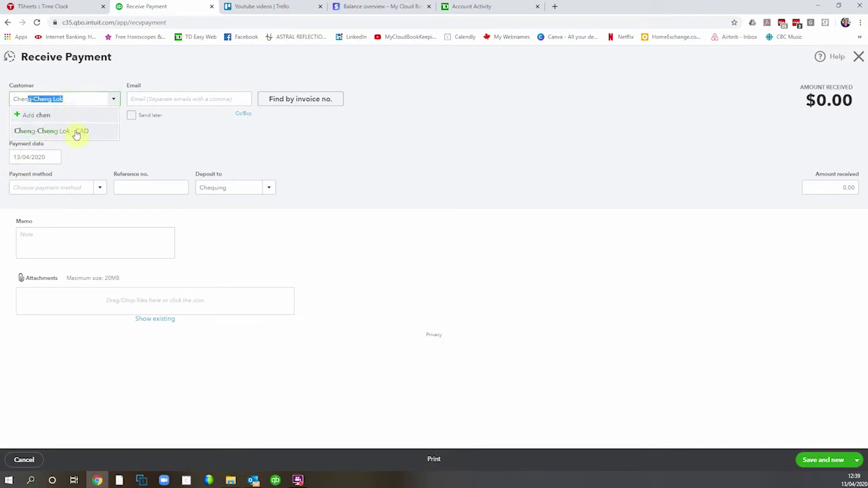
pyautogui.click(76, 133)
pyautogui.click(55, 157)
pyautogui.click(19, 181)
pyautogui.click(19, 182)
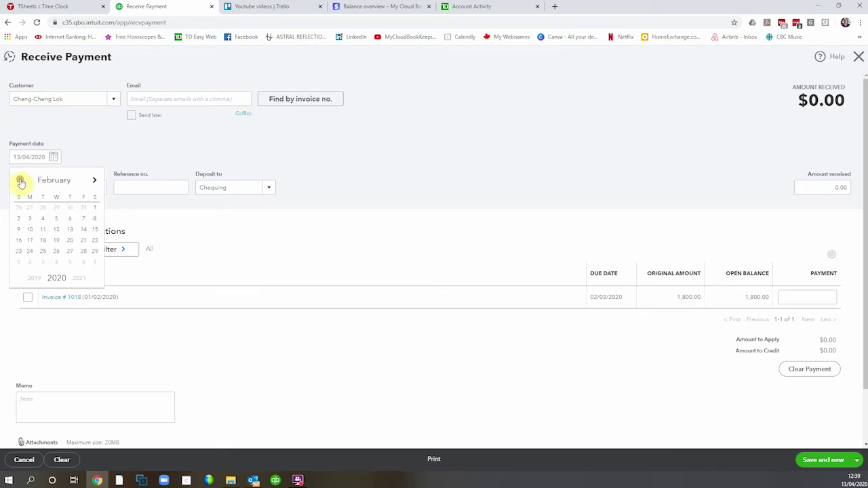
pyautogui.click(57, 220)
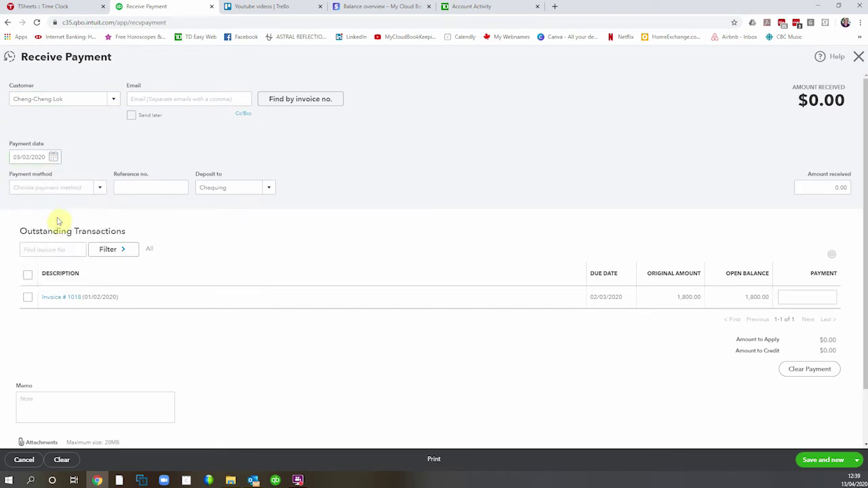
# Step: Apply the payment to invoice 1018 and save and close it
pyautogui.click(27, 297)
pyautogui.click(856, 460)
pyautogui.click(806, 430)
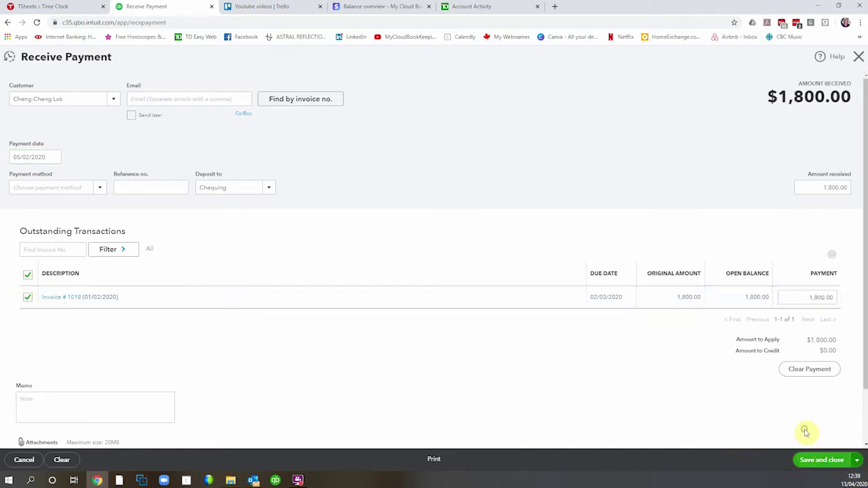